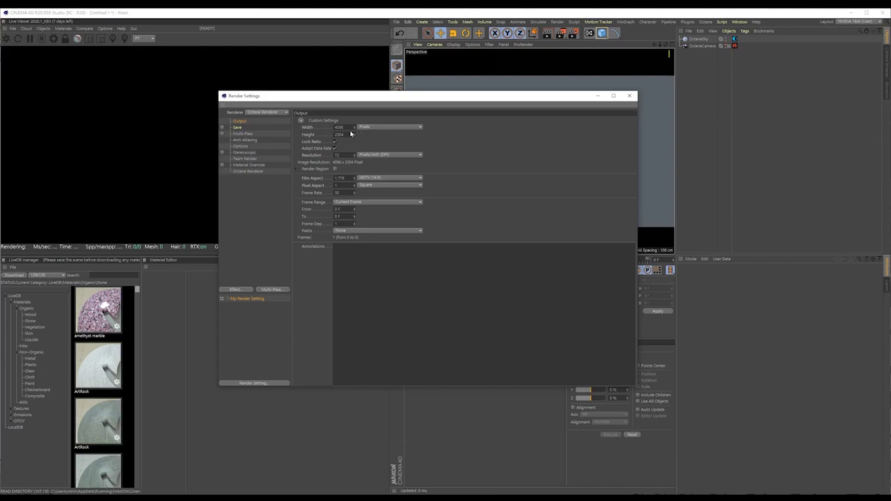
Step: Set the render output height to 4096 pixels for a square frame
double_click(346, 135)
type("4096")
key("Return")
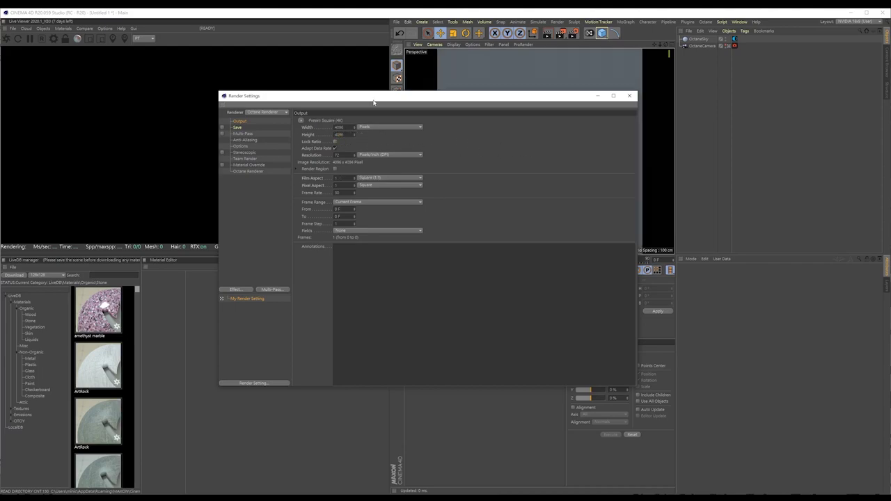
Step: Set the render output resolution to 300 DPI
double_click(348, 154)
left_click(367, 147)
left_click_drag(344, 155, 303, 163)
type("150")
key("Return")
key("BackSpace")
key("BackSpace")
key("BackSpace")
type("300")
key("Return")
Step: Set the render's save format to PSD with a depth of 16 Bit/Channel
left_click(237, 127)
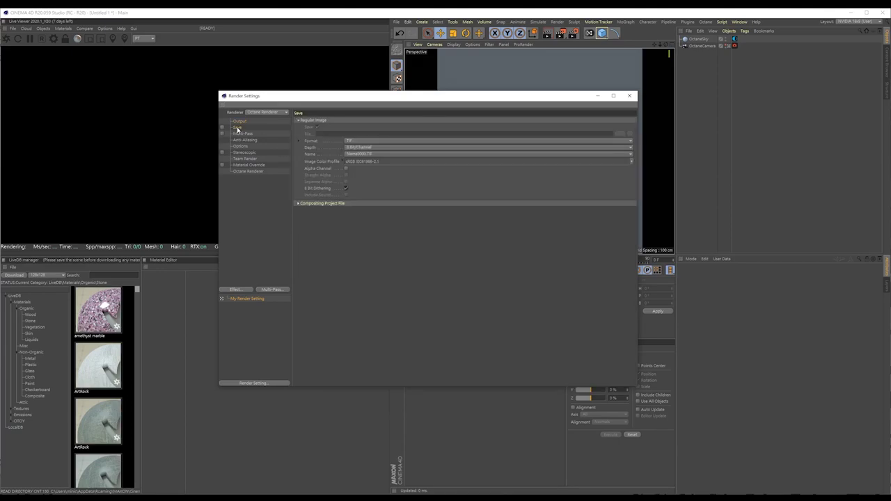
left_click(354, 142)
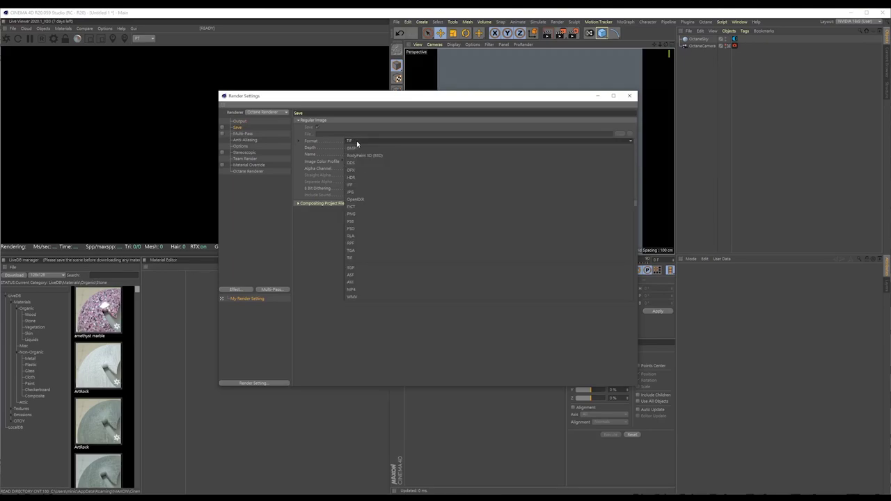
left_click(357, 228)
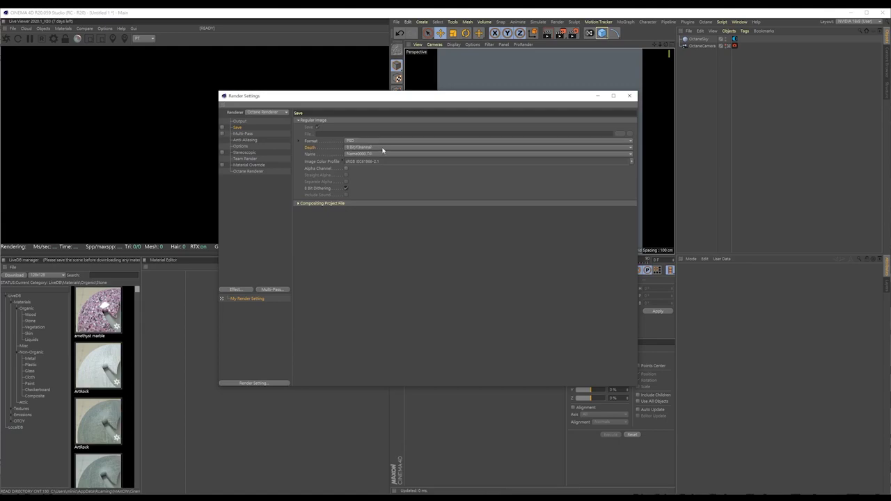
left_click(382, 148)
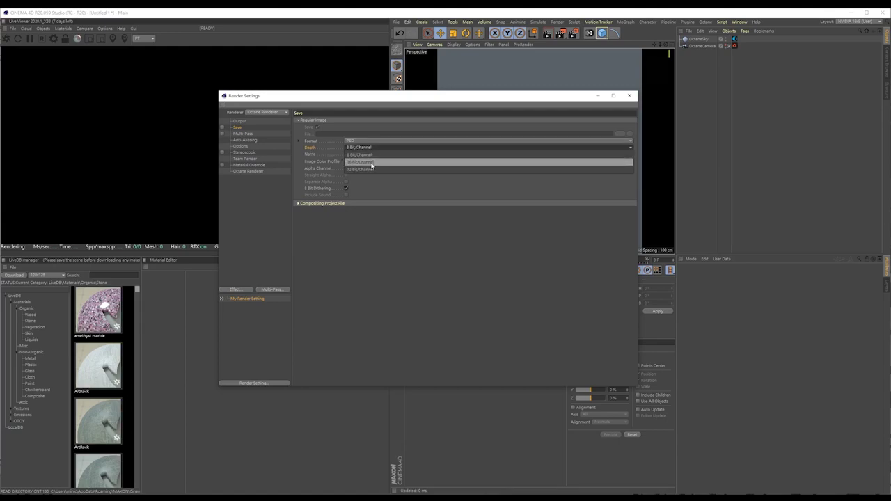
left_click(372, 162)
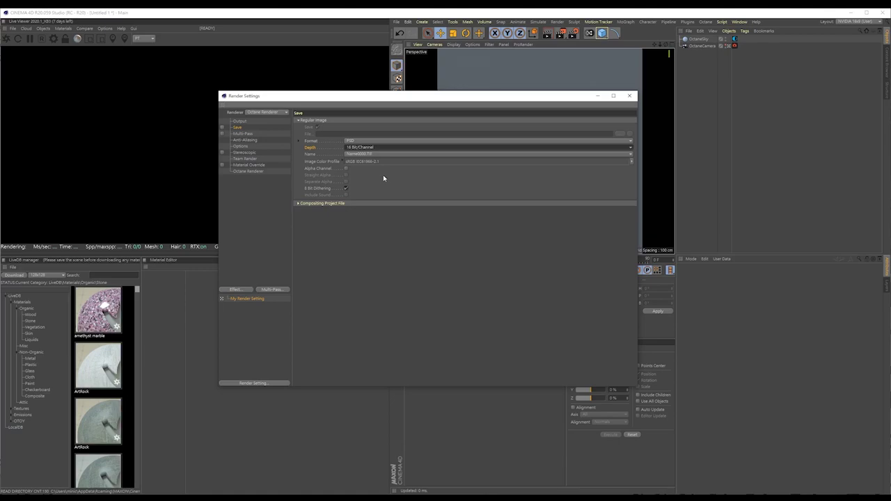
scroll(386, 149, "up", 1)
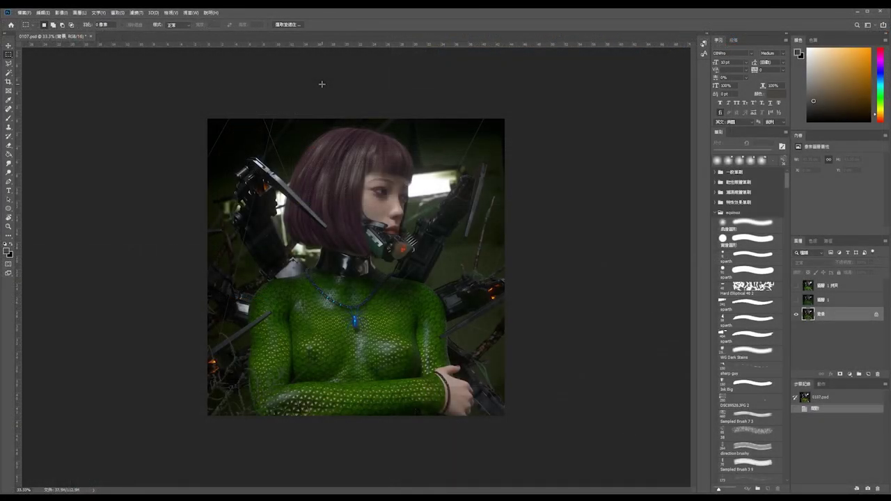
Step: Switch to Photoshop, show the Actions list and start the ArionFX Tonemapping filter on the background layer of 0107.psd
key("alt+F9")
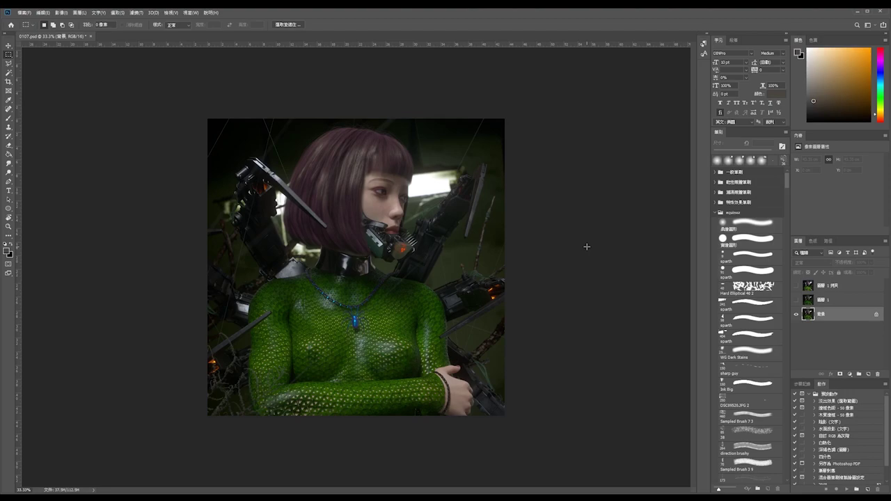
left_click(136, 13)
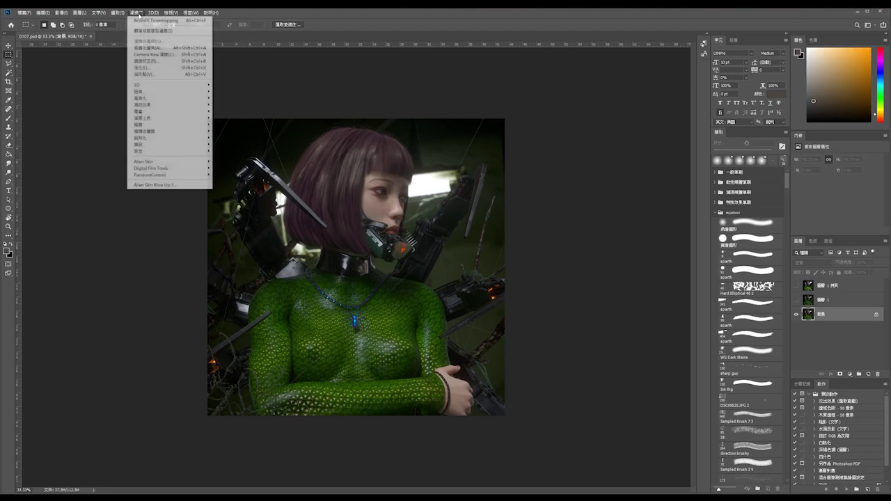
mouse_move(168, 177)
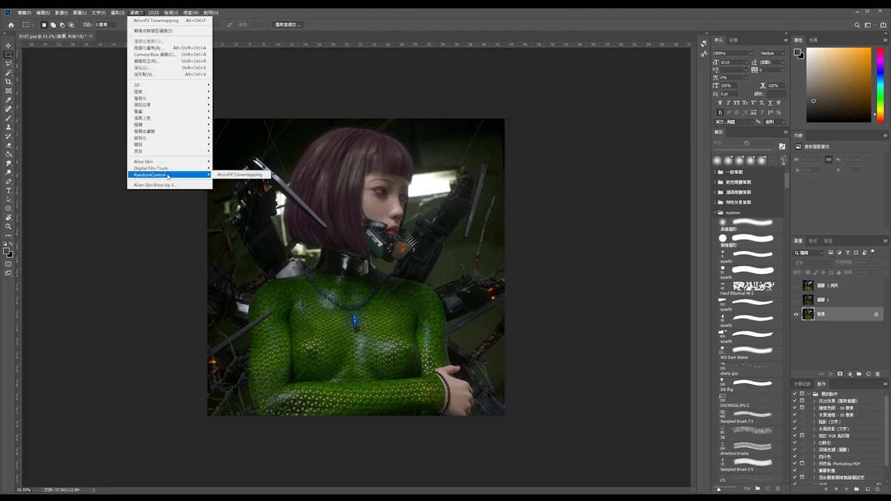
left_click(244, 175)
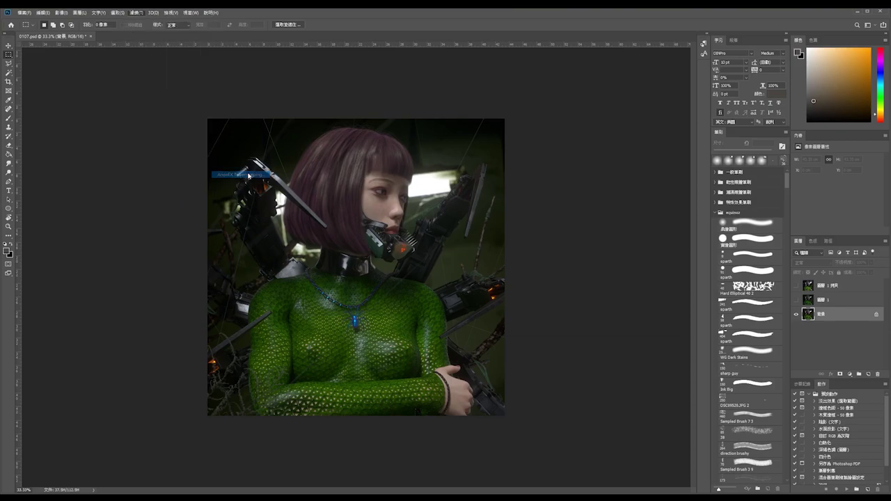
left_click_drag(201, 13, 628, 25)
Step: Set the color temperature of the ArionFX HDR photo filter to 6500
left_click(161, 31)
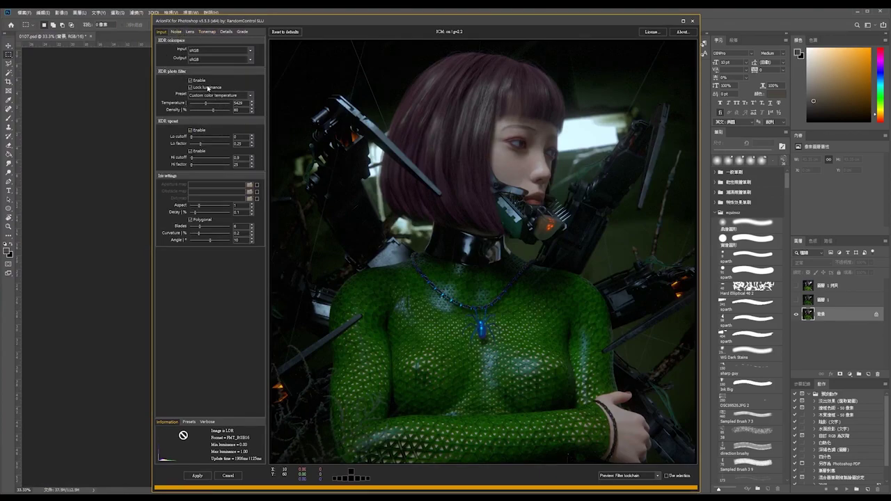
left_click(204, 105)
type("6500")
key("Return")
Step: Compare the preview with the HDR film grain disabled and enabled
left_click(177, 32)
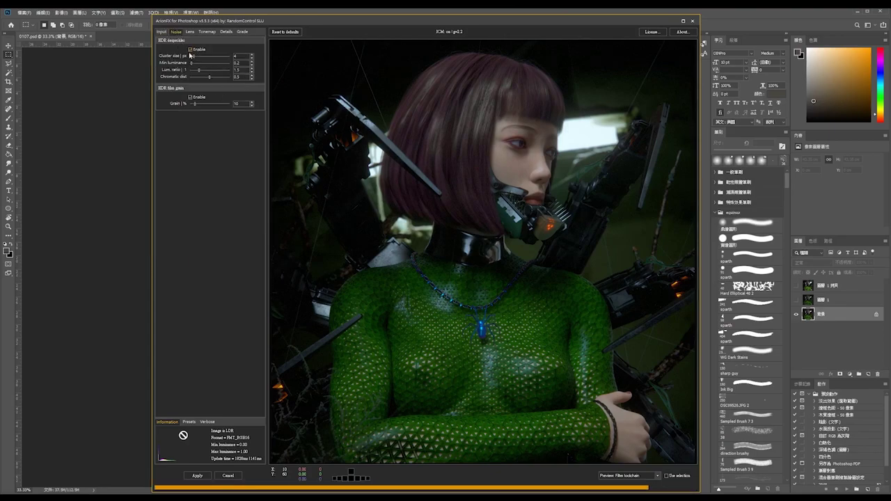
left_click(191, 98)
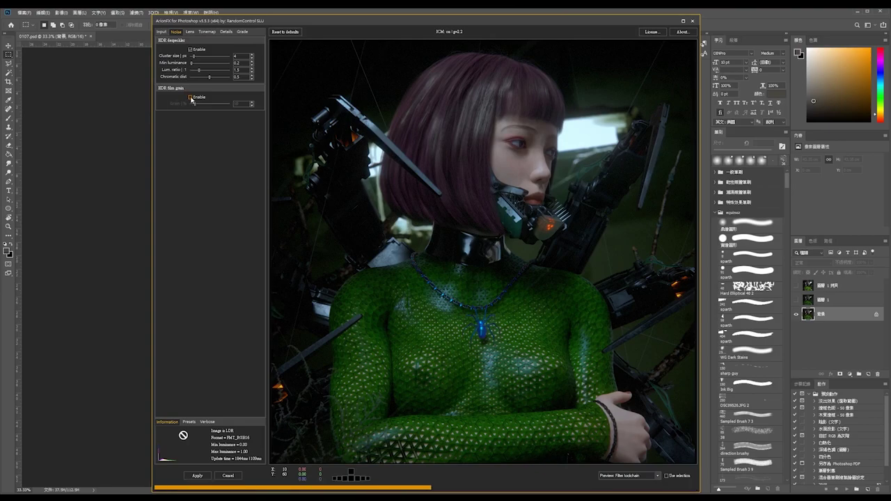
left_click(190, 97)
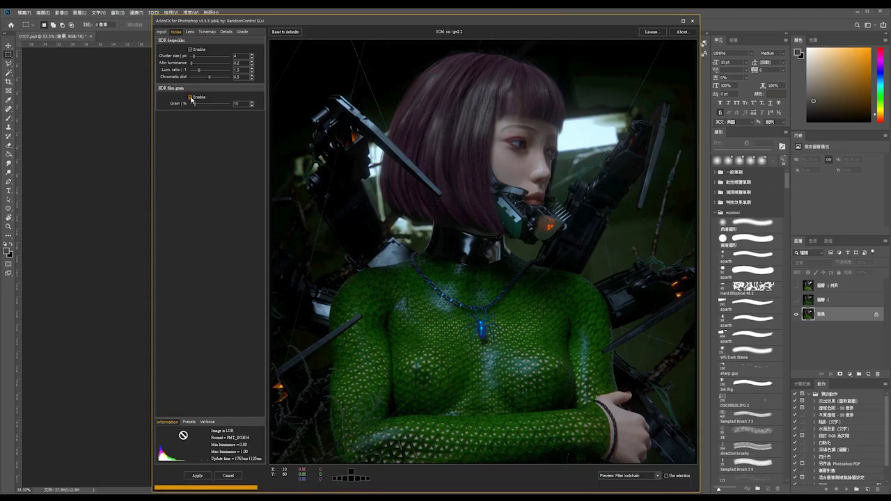
Step: Try a very strong lens vignette and set the HDR vignetting's Vignette value to 10
left_click(189, 32)
left_click_drag(201, 58, 219, 58)
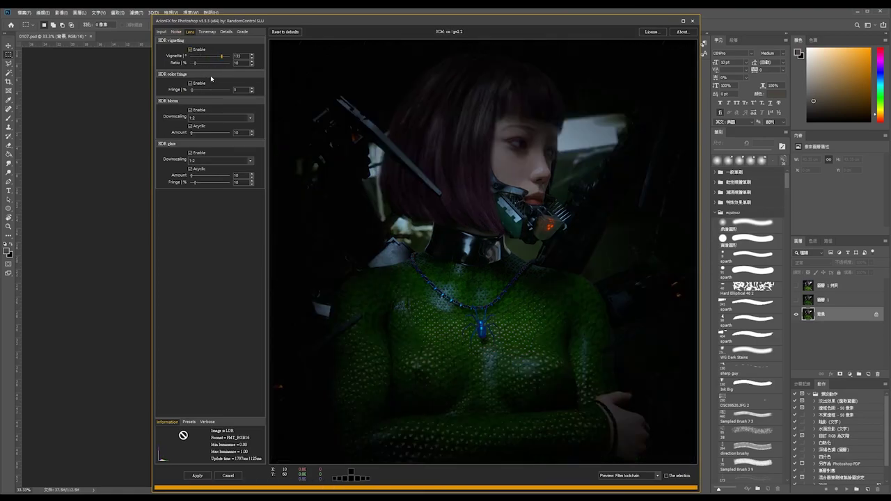
left_click_drag(243, 57, 201, 71)
type("10")
Step: Try a 50% HDR color fringe and set the fringe to 5%
left_click_drag(242, 90, 226, 95)
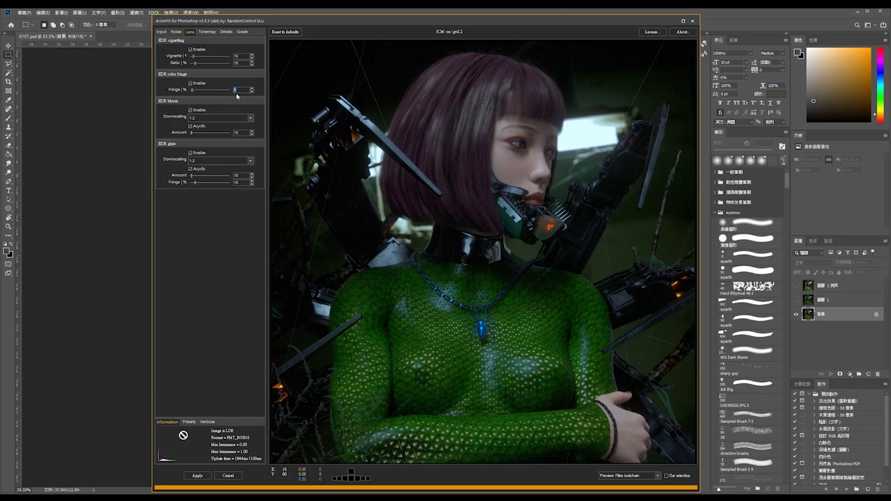
type("5")
key("Return")
type("0")
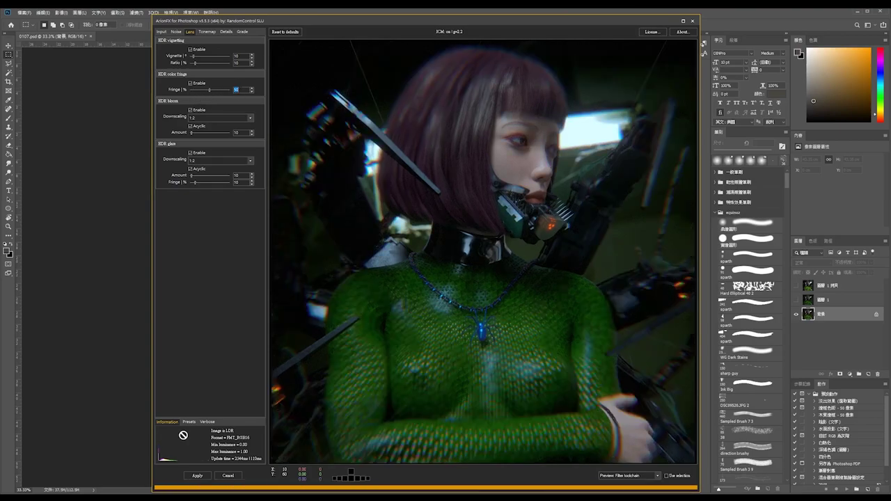
type("5")
key("Return")
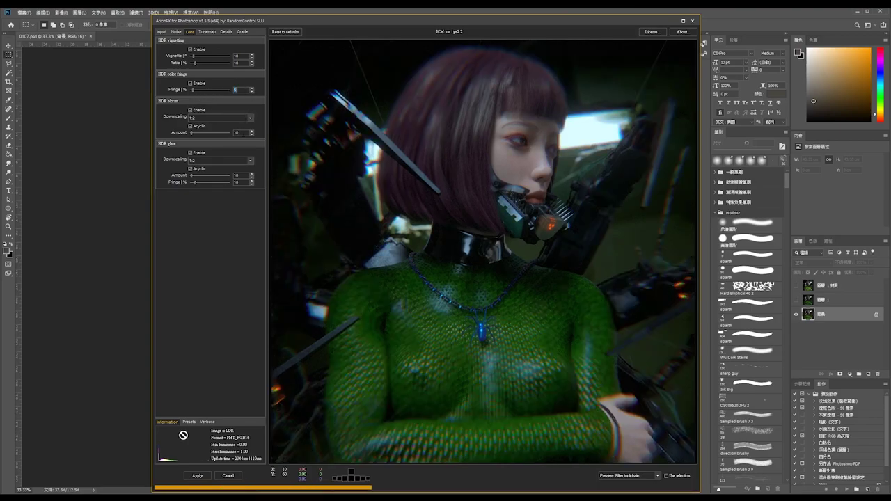
Step: Set the HDR bloom amount to 20 and the HDR glare amount to 50, applying the ArionFX filter
left_click_drag(241, 132, 210, 149)
type("20")
left_click(244, 175)
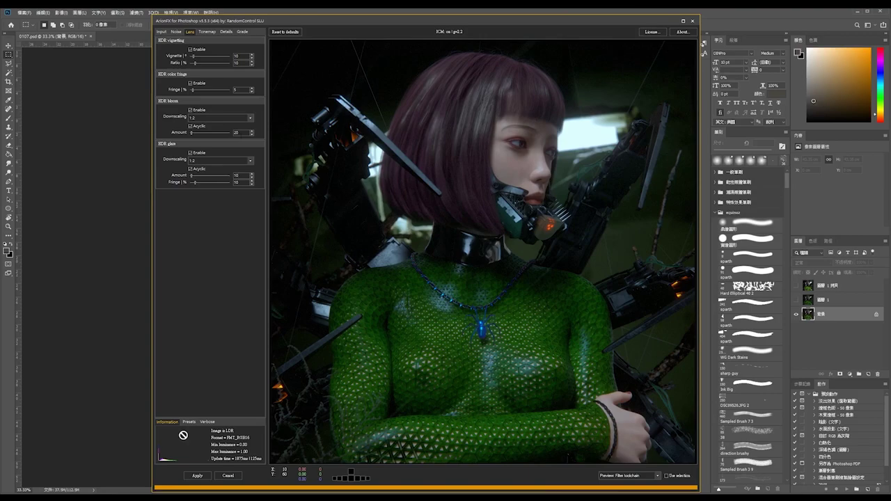
type("50")
key("Return")
left_click(196, 477)
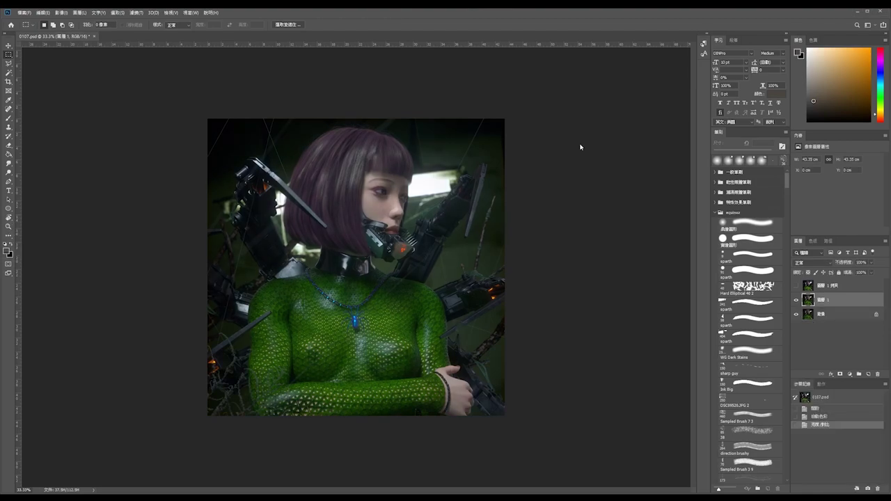
Step: Start the Rays v2.0 filter on the layer above the background and place the light source over the top of the woman's hair
left_click(137, 14)
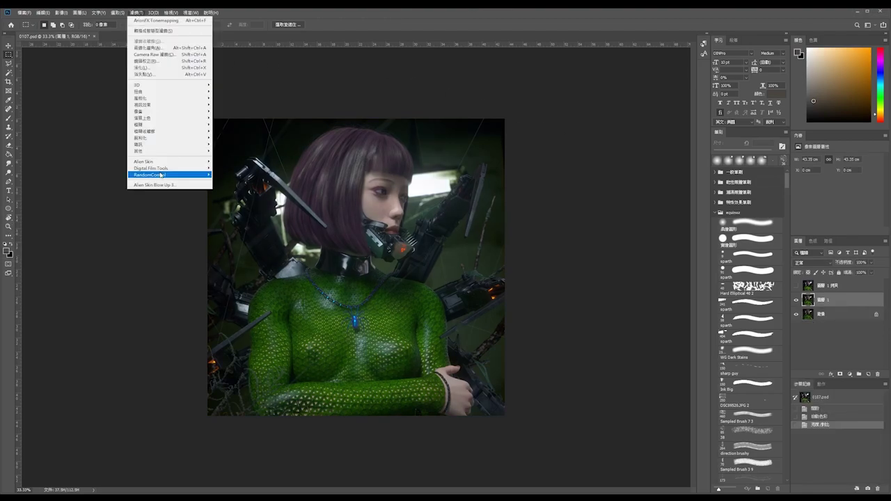
mouse_move(165, 169)
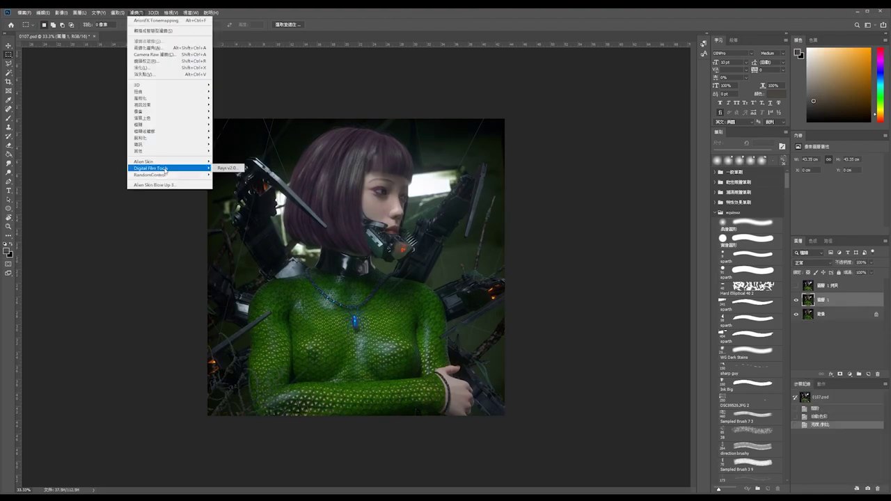
left_click(234, 168)
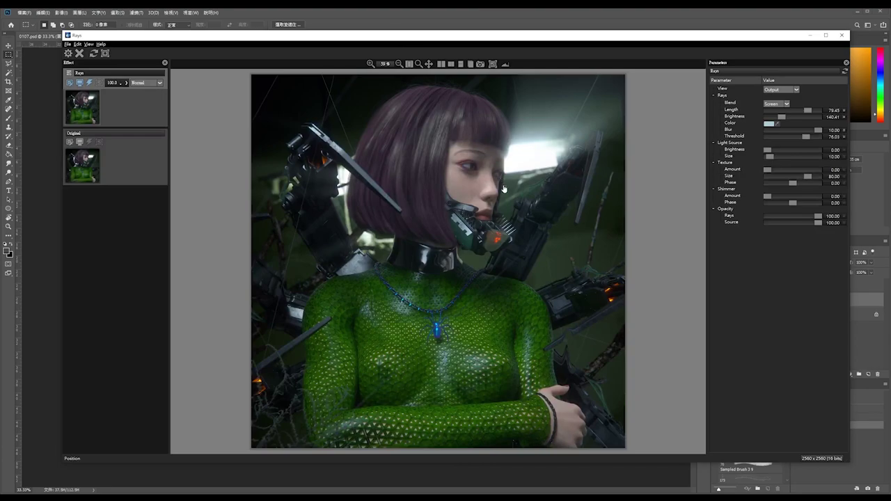
mouse_move(483, 206)
left_mouse_down()
mouse_move(342, 353)
mouse_move(353, 294)
mouse_move(578, 112)
mouse_move(537, 158)
mouse_move(547, 88)
mouse_move(597, 231)
mouse_move(487, 208)
mouse_move(304, 148)
mouse_move(533, 143)
mouse_move(551, 93)
mouse_move(541, 117)
mouse_move(541, 108)
left_mouse_up()
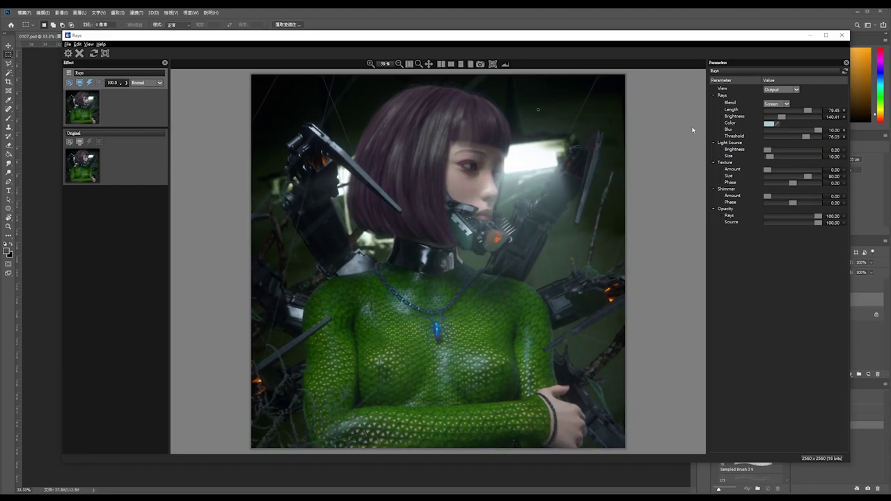
mouse_move(539, 110)
left_mouse_down()
mouse_move(418, 119)
mouse_move(439, 115)
left_mouse_up()
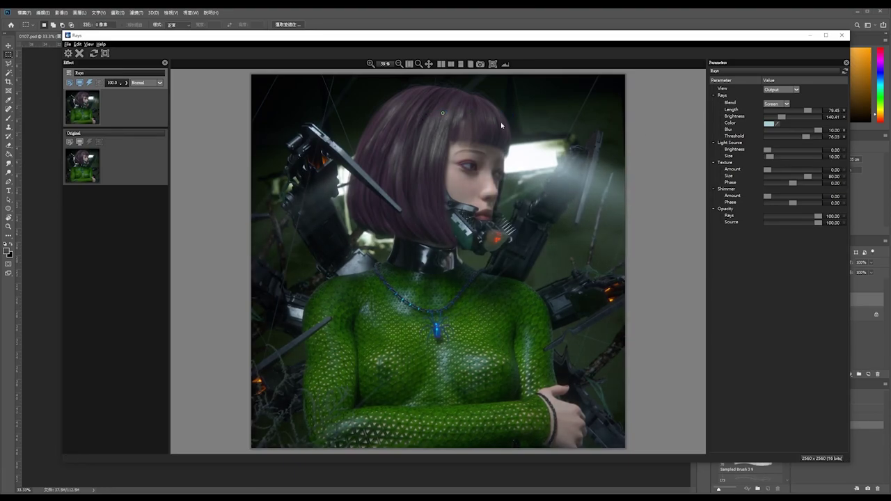
Step: Set the rays to length 55.48, brightness 157.53, a color sampled from the face and a lower threshold, and apply the filter
left_click_drag(806, 110, 783, 118)
left_click(753, 126)
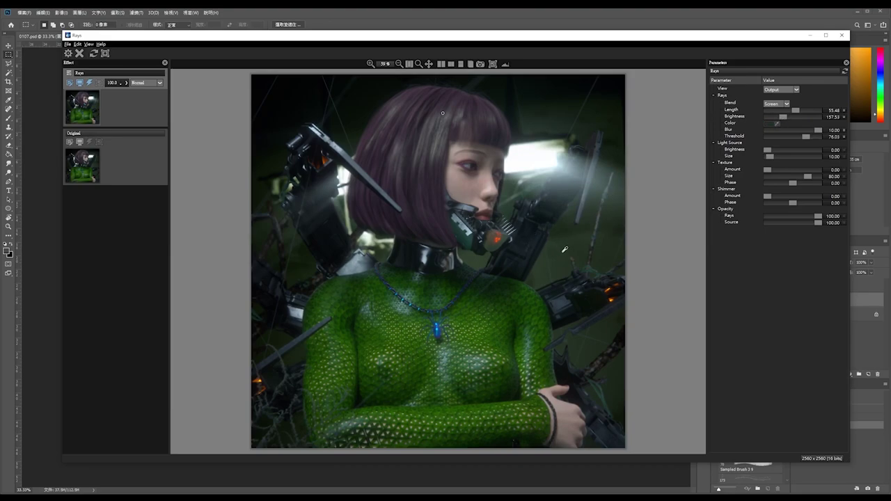
left_click(728, 143)
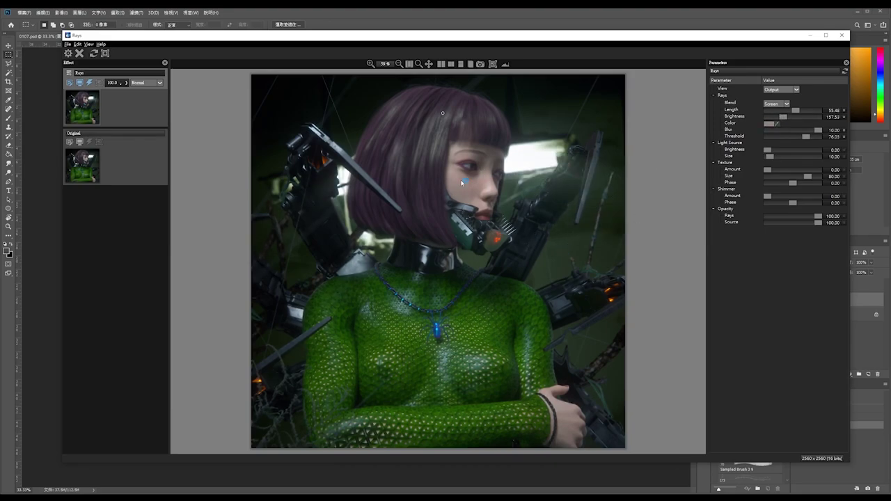
left_click_drag(818, 130, 793, 147)
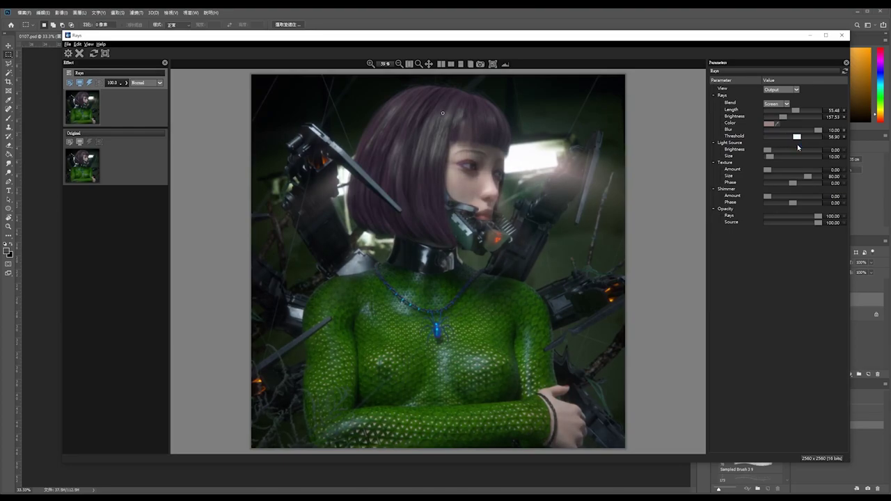
left_click_drag(794, 137, 777, 141)
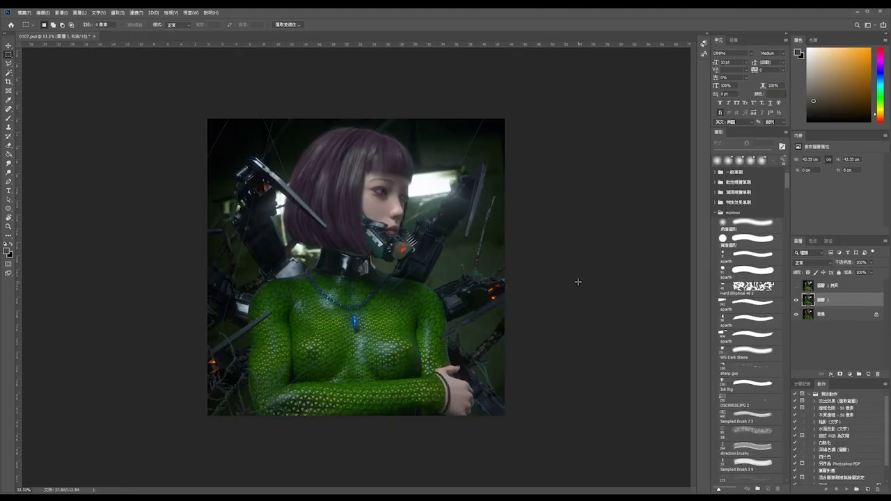
Step: Open the layer in the Camera Raw filter, fit the image in view and show a side-by-side before/after preview
left_click(135, 13)
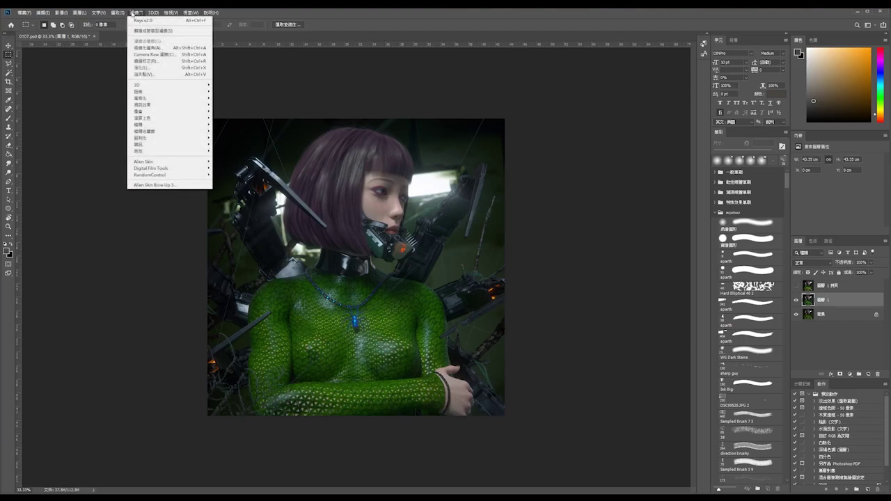
left_click(179, 55)
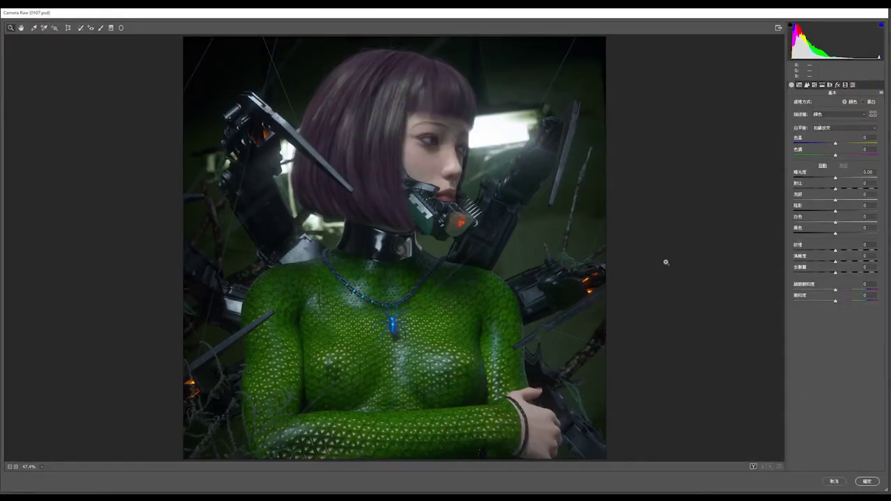
left_click(666, 262)
key("ctrl+minus")
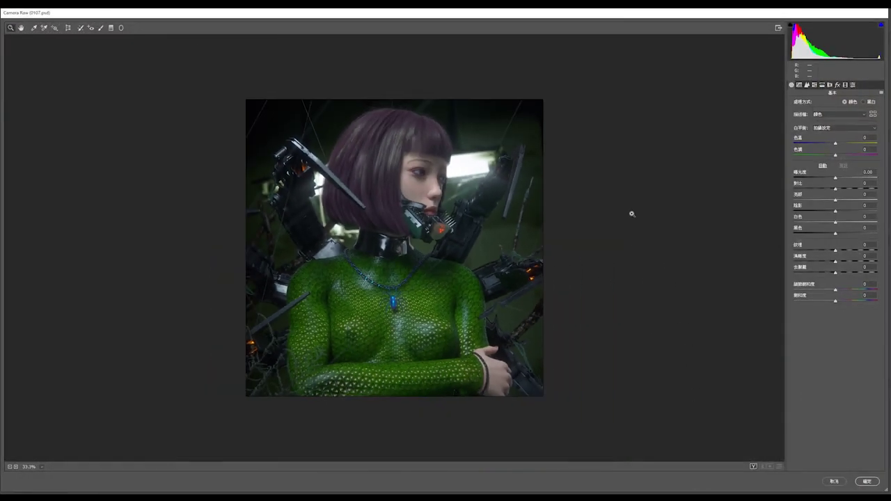
key("ctrl+0")
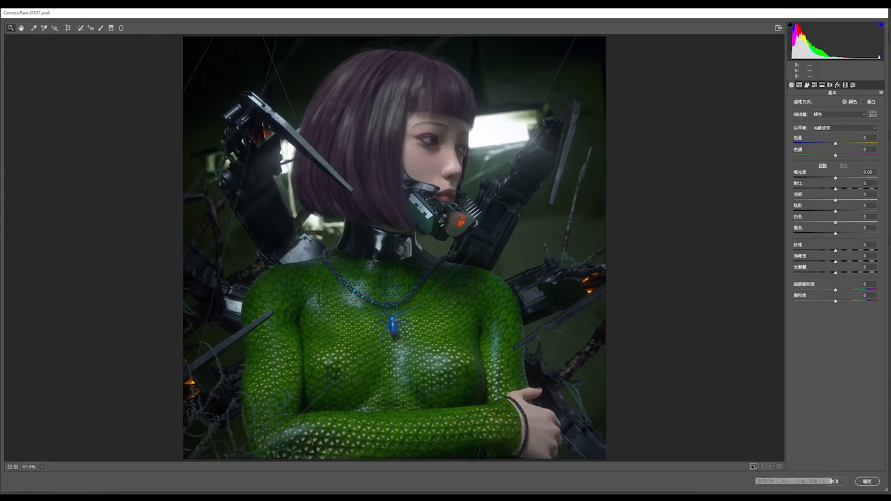
left_click(753, 467)
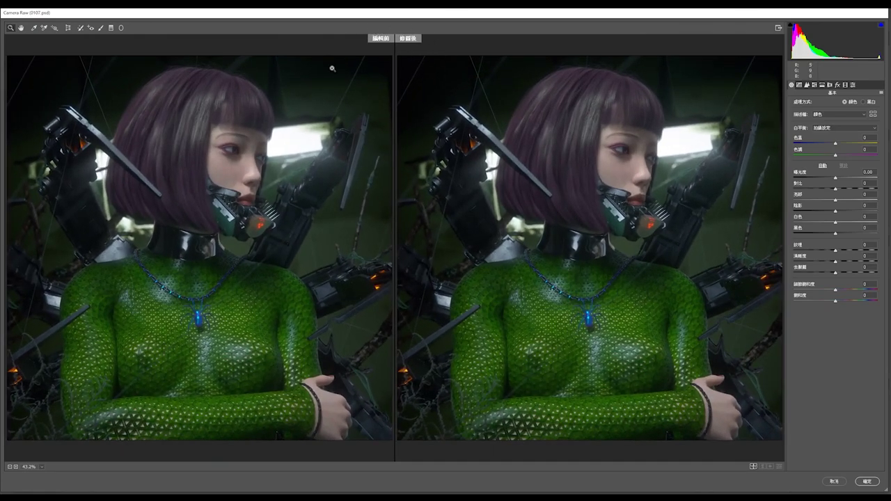
Step: Try shifting the color temperature and tint of the image, and reset both to 0
left_click_drag(837, 144, 821, 146)
double_click(821, 144)
mouse_move(836, 156)
left_mouse_down()
mouse_move(824, 156)
mouse_move(851, 156)
mouse_move(836, 156)
mouse_move(836, 144)
left_mouse_up()
left_click(836, 144)
left_click(836, 156)
Step: Set exposure to +0.15, contrast to +24, texture to -15, clarity to +14 and dehaze to +13
mouse_move(835, 178)
left_mouse_down()
mouse_move(853, 197)
mouse_move(837, 179)
left_mouse_up()
double_click(830, 179)
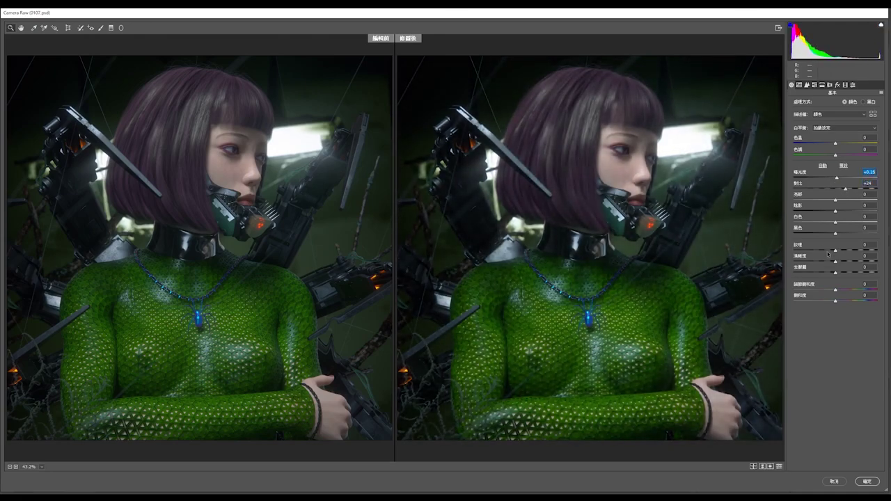
left_click_drag(836, 252, 841, 274)
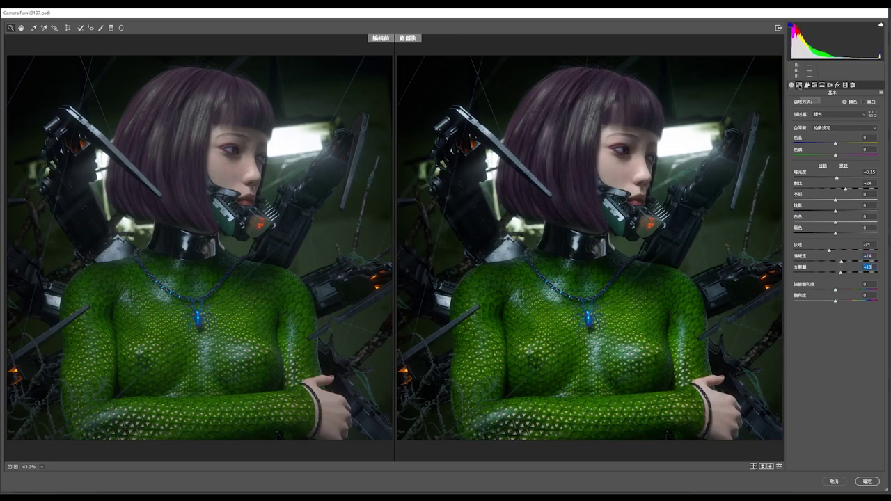
Step: Lower the highlights of the parametric tone curve to -11
left_click(800, 86)
mouse_move(835, 225)
left_mouse_down()
mouse_move(816, 225)
mouse_move(855, 219)
mouse_move(815, 220)
mouse_move(832, 222)
left_mouse_up()
key("ctrl+z")
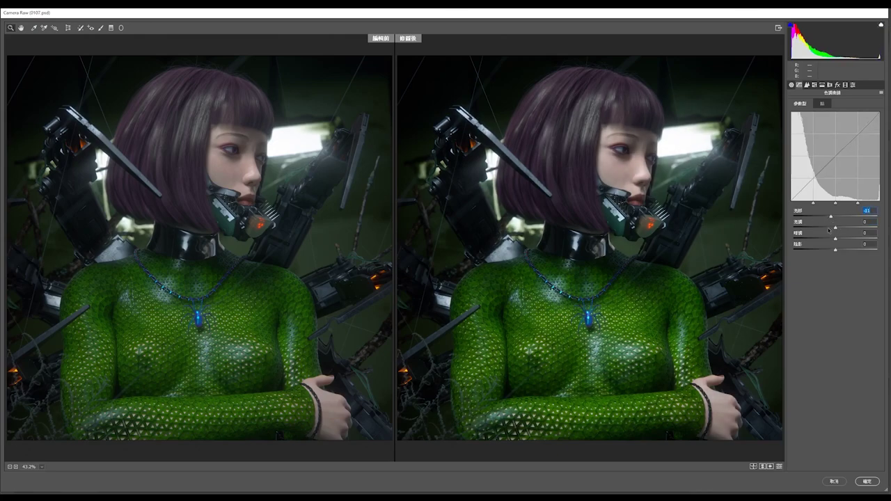
Step: Try a sharpening amount of 150 in the detail settings and reset it to 0
left_click(808, 85)
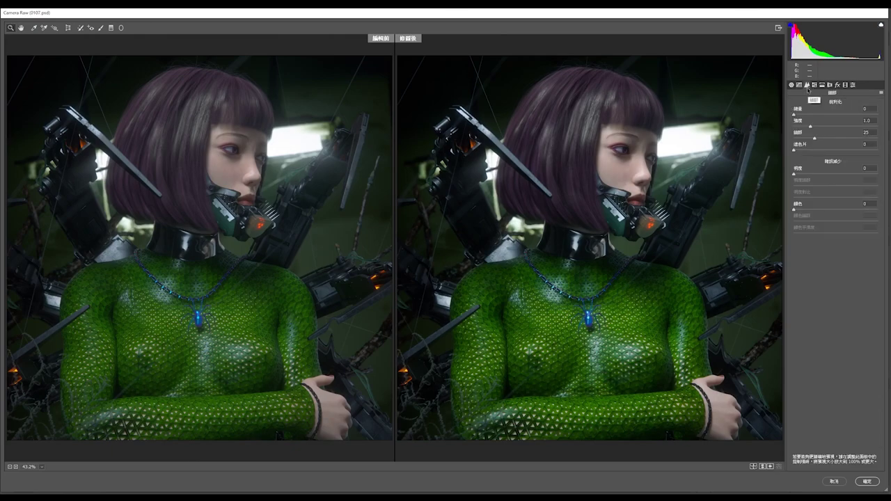
left_click_drag(795, 115, 880, 117)
key("ctrl+z")
type("150")
key("Return")
type("0")
Step: Try shifting the red and orange hues in the HSL adjustments, and reset both to 0
left_click(815, 85)
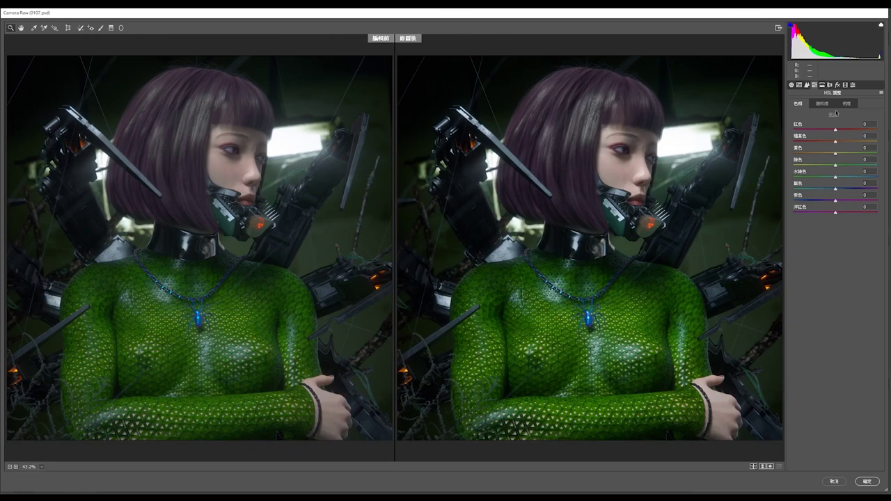
left_click_drag(837, 129, 854, 144)
double_click(851, 130)
double_click(854, 143)
Step: Set the green hue to -49 and the aqua hue to +100, and fine-tune the blue hue slightly
left_click_drag(836, 167, 886, 195)
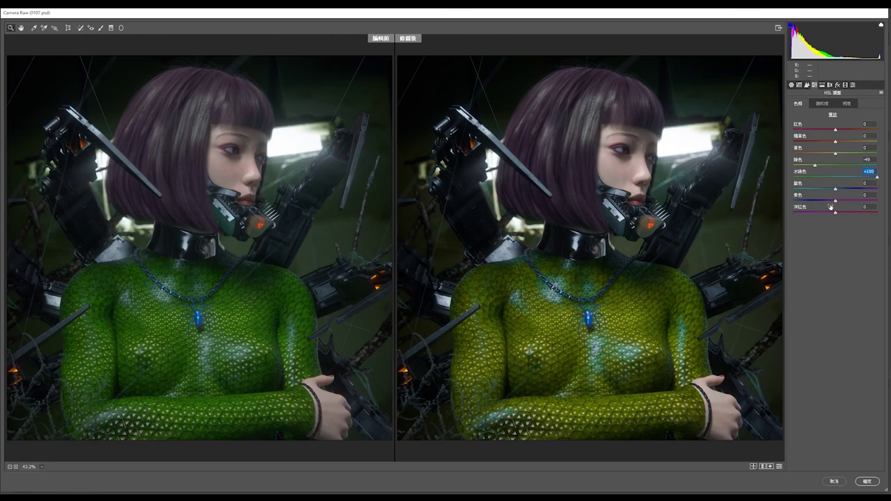
type("0")
key("Return")
left_click_drag(835, 190, 841, 198)
Step: Split-tone the image with highlights saturation 16 and shadows hue 57, shifting the highlights hue toward green and reducing the shadows saturation
left_click(822, 85)
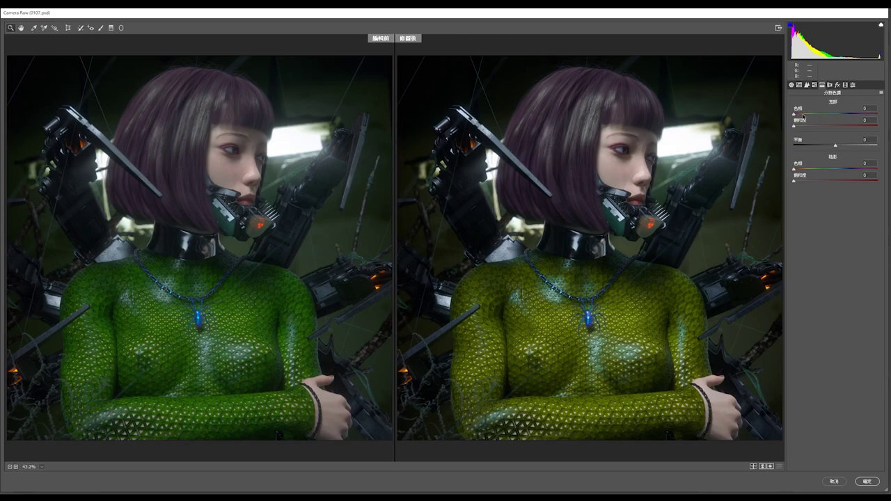
mouse_move(795, 115)
left_mouse_down()
mouse_move(839, 116)
mouse_move(807, 128)
mouse_move(841, 127)
mouse_move(814, 117)
mouse_move(806, 127)
left_mouse_up()
mouse_move(814, 168)
left_mouse_down()
mouse_move(798, 181)
mouse_move(811, 183)
mouse_move(807, 170)
left_mouse_up()
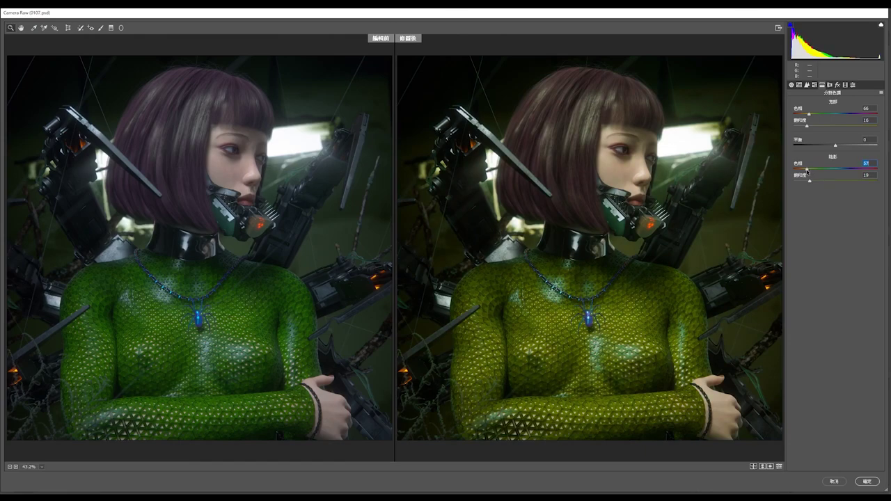
left_click_drag(810, 114, 818, 114)
left_click_drag(810, 181, 805, 182)
Step: Add grain with amount 43 and a post-crop vignette with amount -15, and apply the Camera Raw filter
left_click(838, 84)
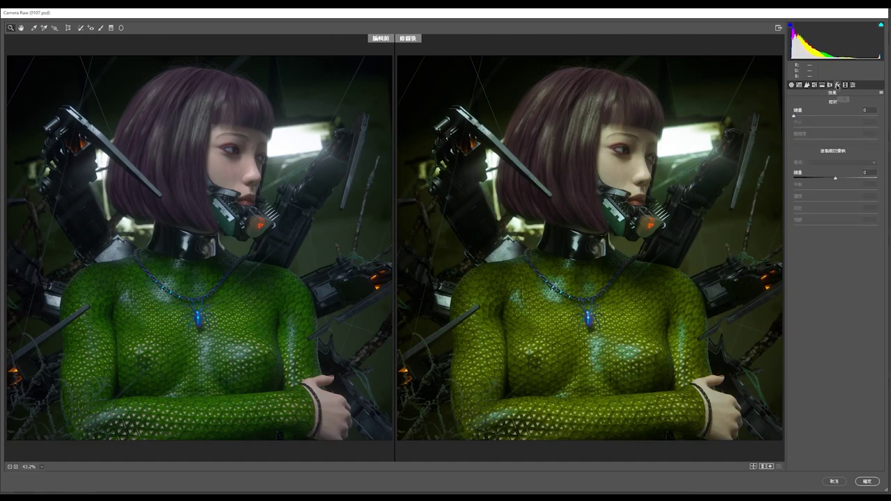
left_click_drag(795, 117, 827, 118)
left_click_drag(835, 178, 828, 179)
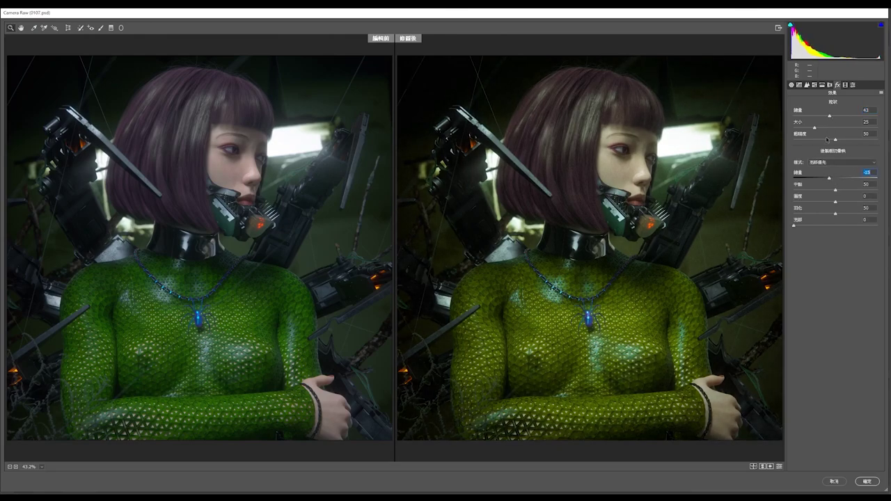
left_click(864, 480)
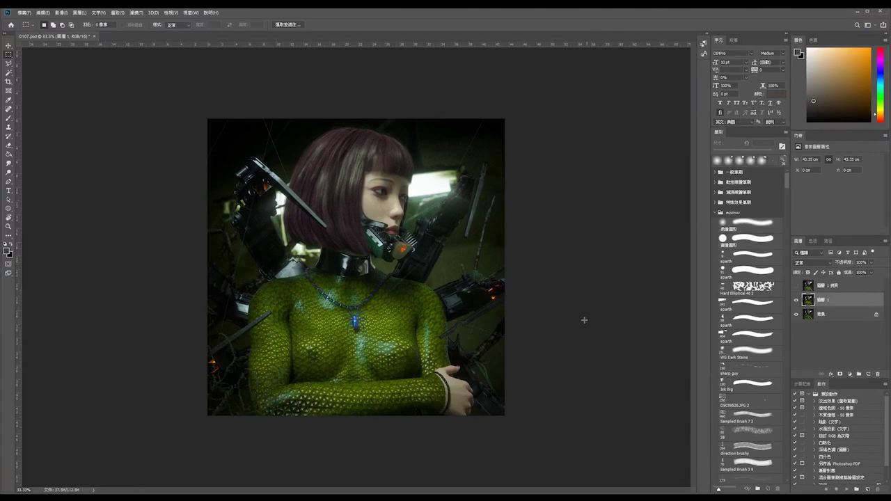
Step: Compare the graded layer with the background by toggling its visibility, both close up on the face and at full view
key("ctrl+plus")
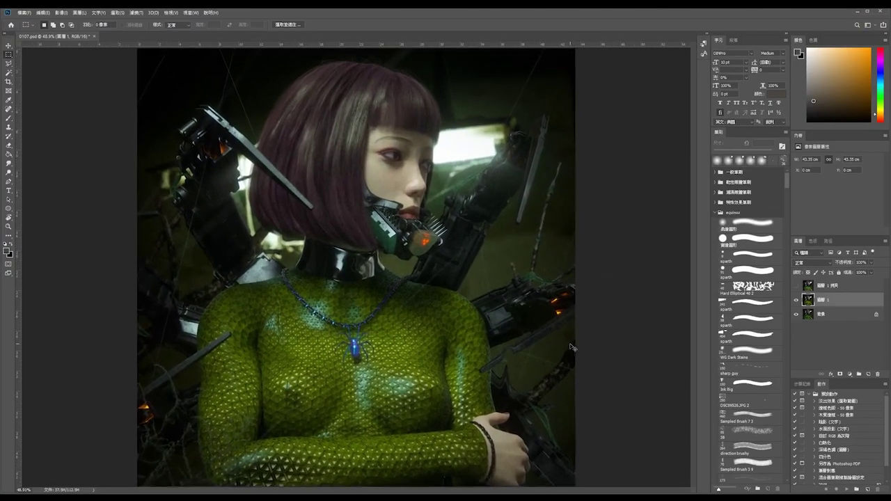
key("ctrl+plus")
left_click_drag(565, 194, 522, 296)
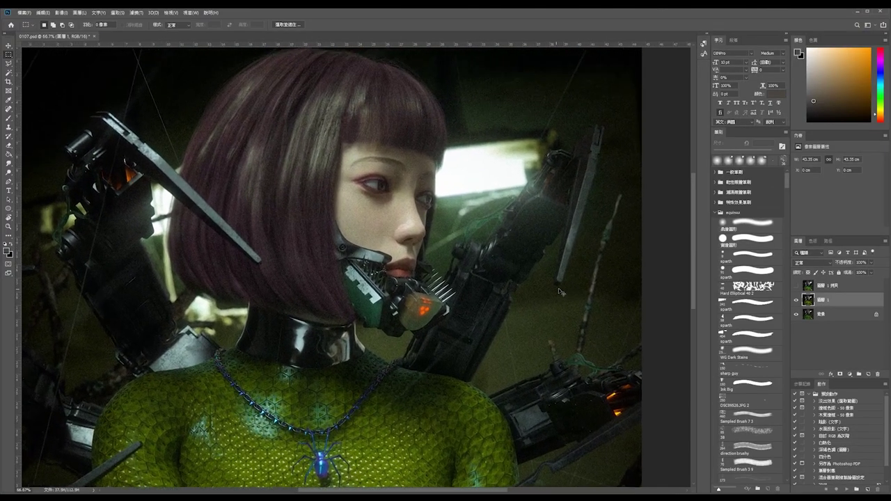
key("ctrl+plus")
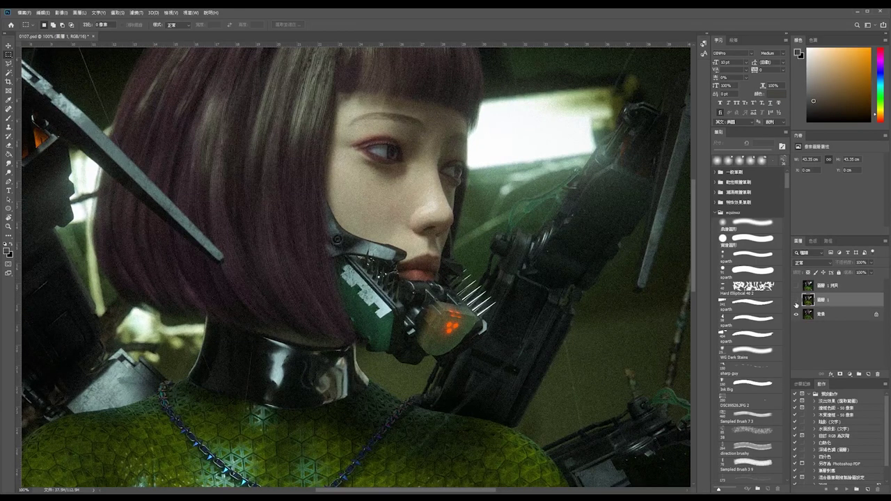
left_click(796, 300)
left_click(796, 301)
left_click(796, 301)
key("ctrl+0")
left_click(796, 301)
left_click(796, 301)
key("ctrl+minus")
key("ctrl+minus")
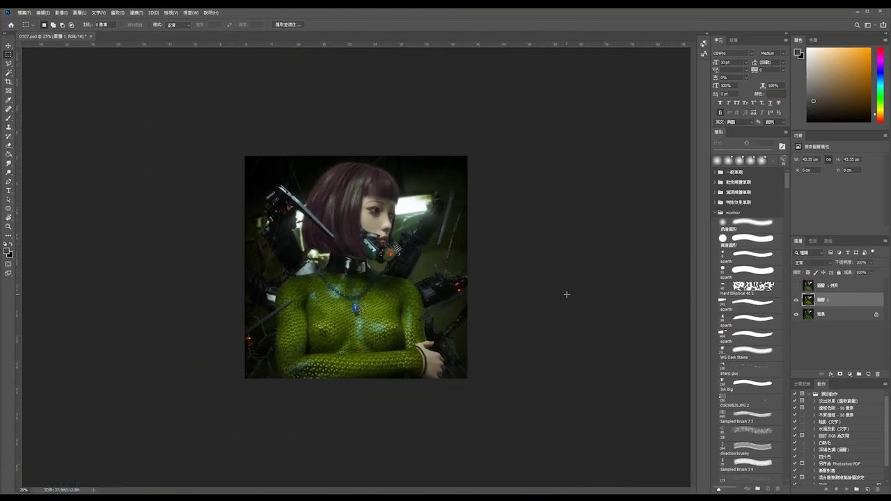
scroll(567, 298, "up", 3)
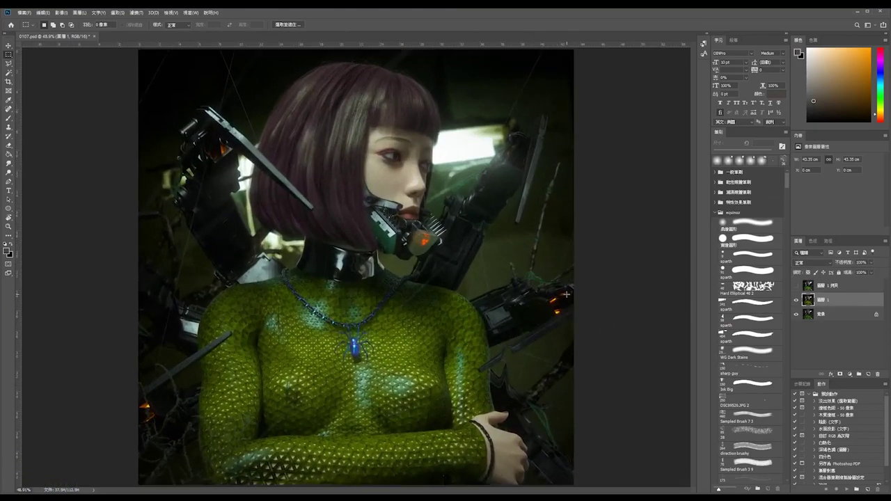